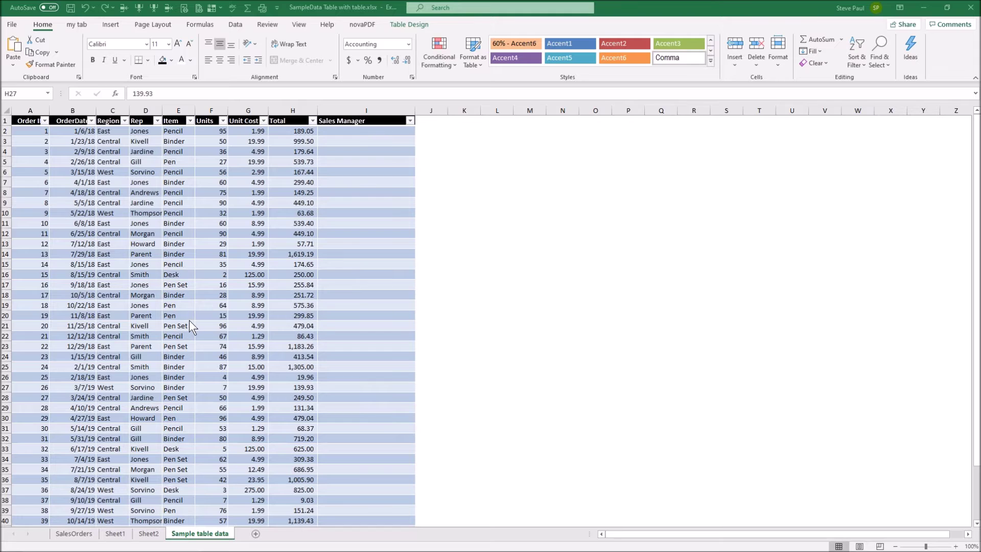
Select column E (Item) on the Sample table data sheet
{"action": "left_click", "coordinate": [178, 107]}
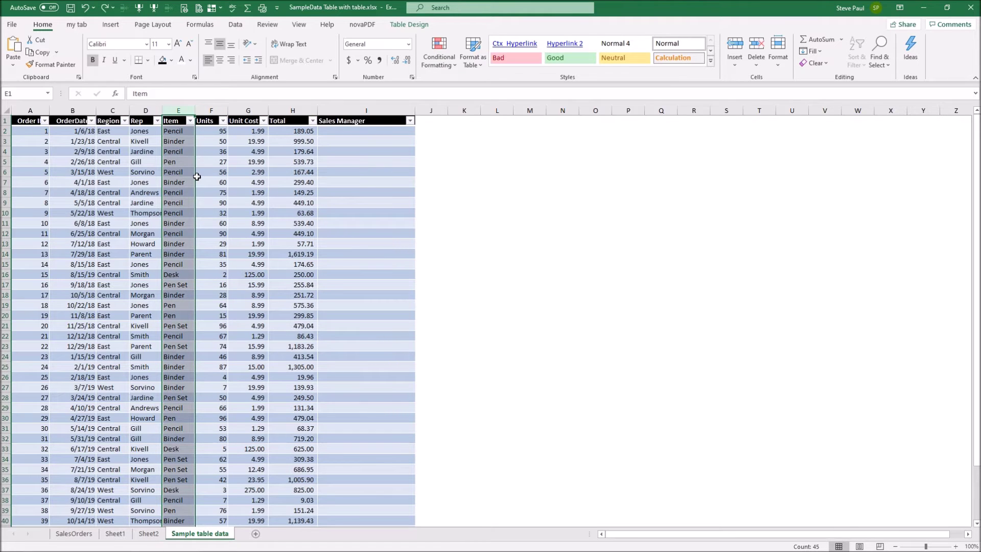
Extend the selection across the Item and Units columns and show the Insert commands
{"action": "key", "text": "shift+Right"}
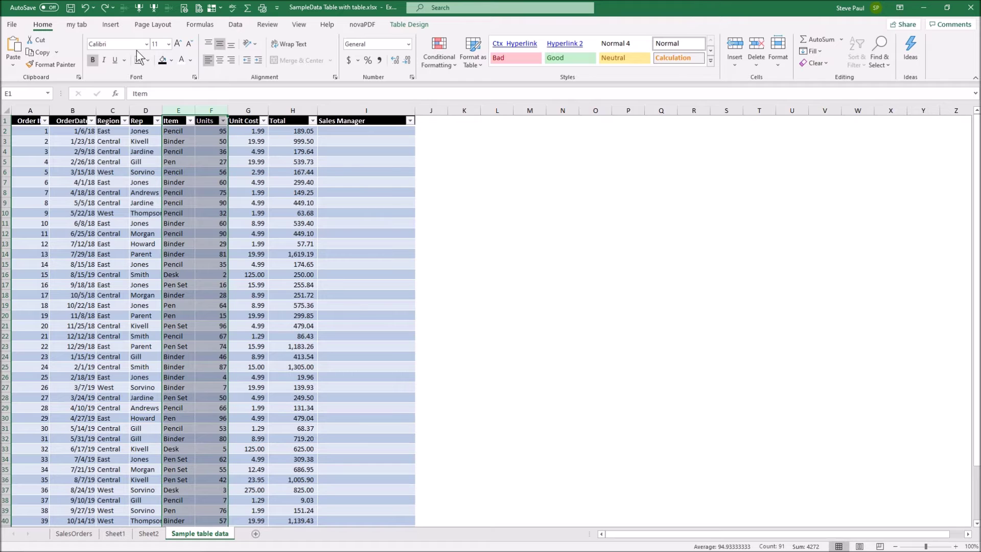
{"action": "left_click", "coordinate": [112, 25]}
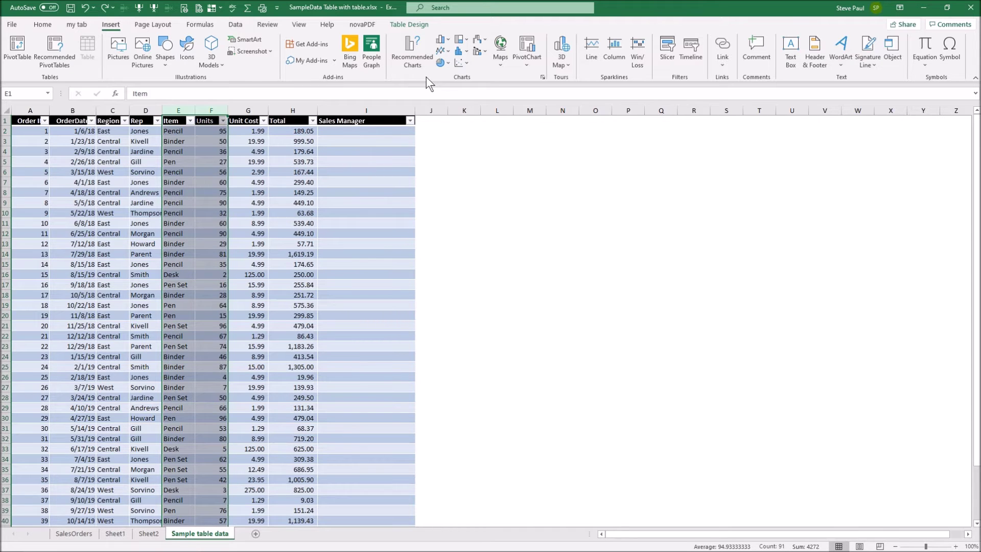
Preview the Units column, clustered bar, Pareto and histogram chart recommendations
{"action": "left_click", "coordinate": [412, 46]}
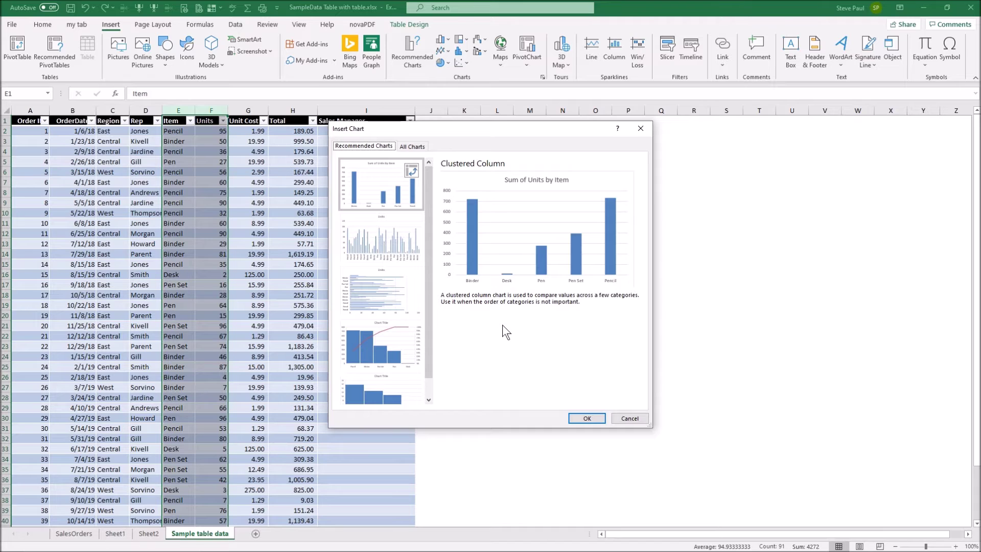
{"action": "left_click", "coordinate": [408, 252]}
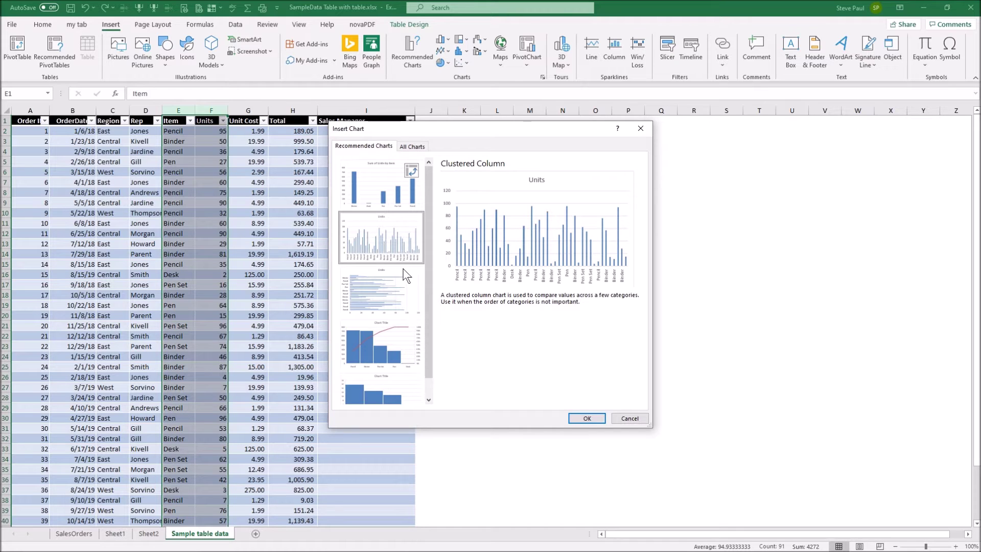
{"action": "left_click", "coordinate": [406, 285]}
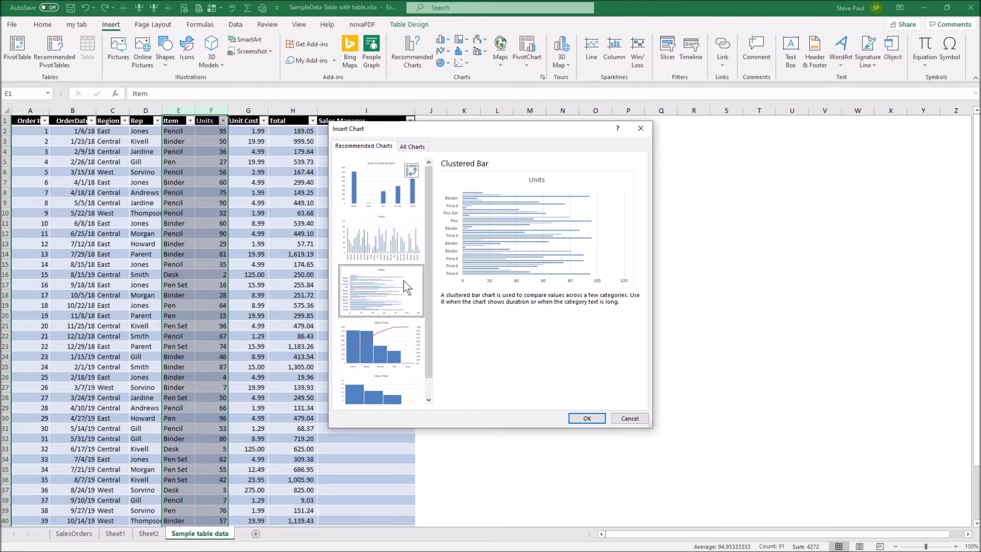
{"action": "left_click", "coordinate": [397, 348]}
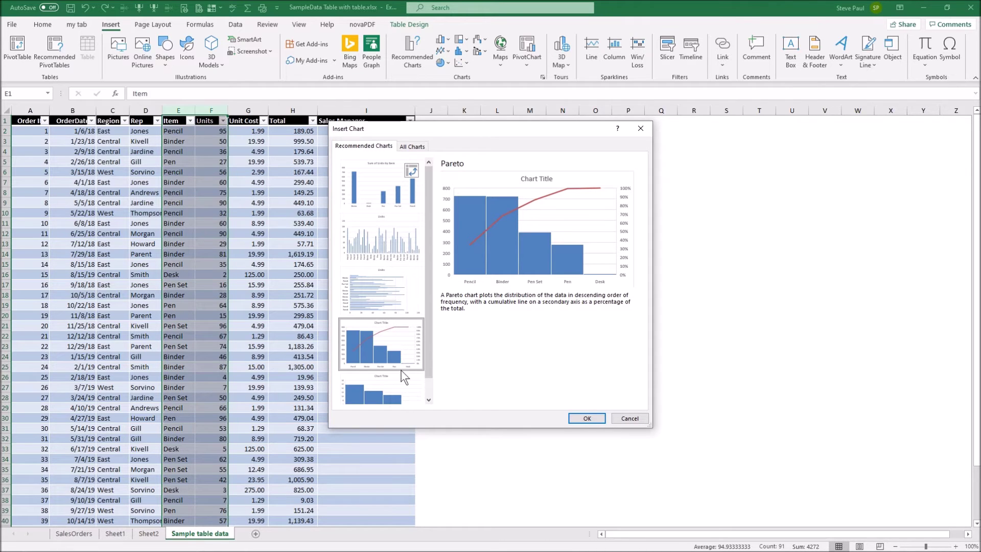
{"action": "left_click", "coordinate": [395, 388]}
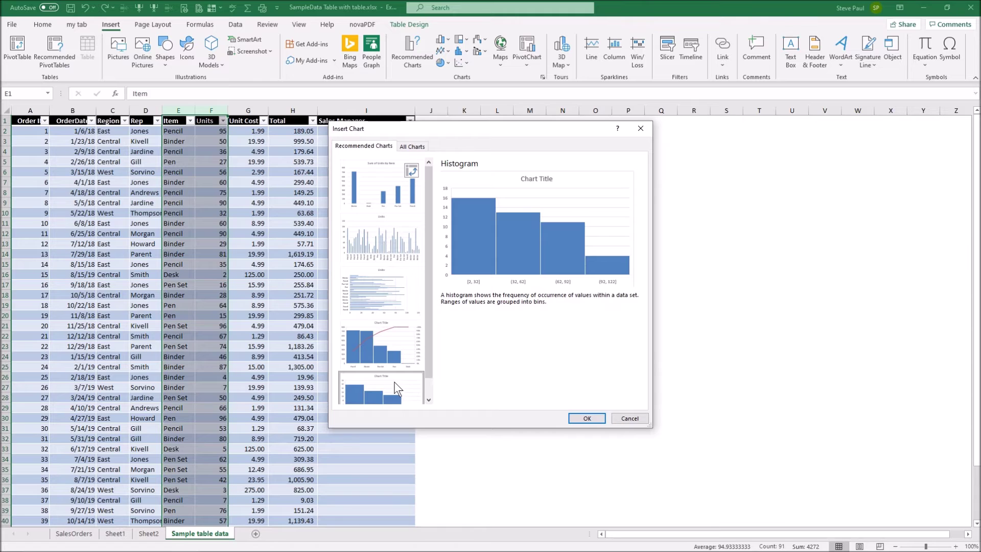
{"action": "left_click_drag", "start_coordinate": [433, 337], "coordinate": [428, 371]}
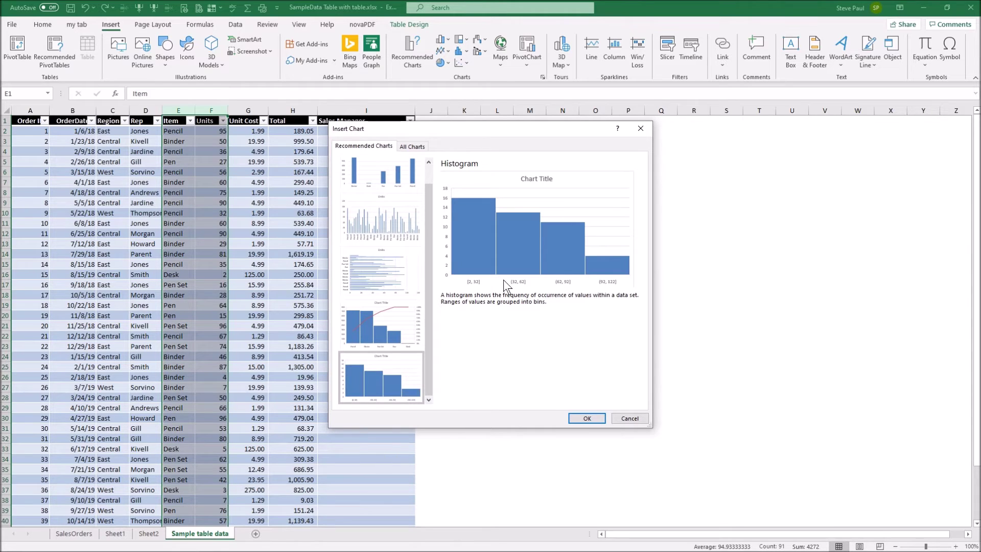
Return to the Sum of Units by Item clustered column chart and insert it
{"action": "left_click_drag", "start_coordinate": [430, 281], "coordinate": [431, 231]}
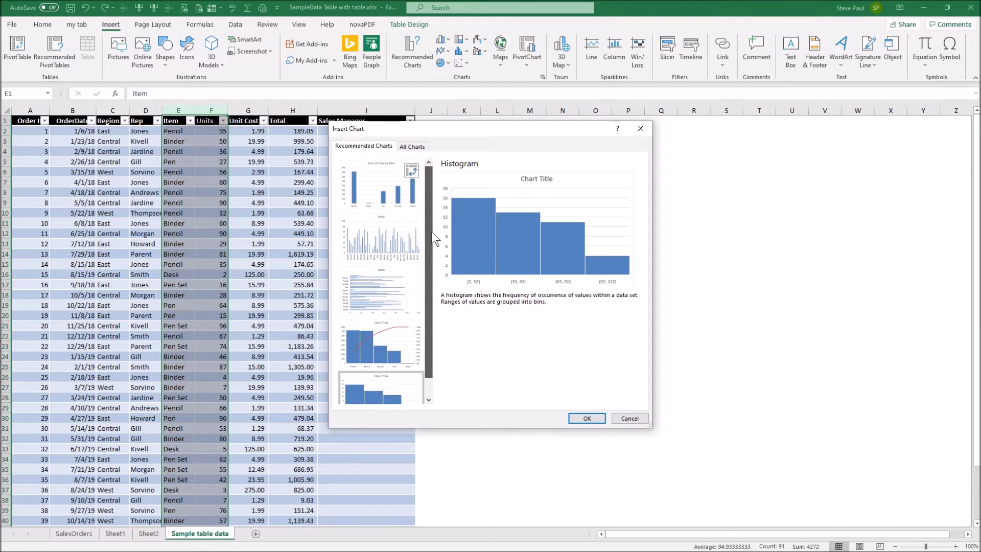
{"action": "left_click", "coordinate": [397, 180]}
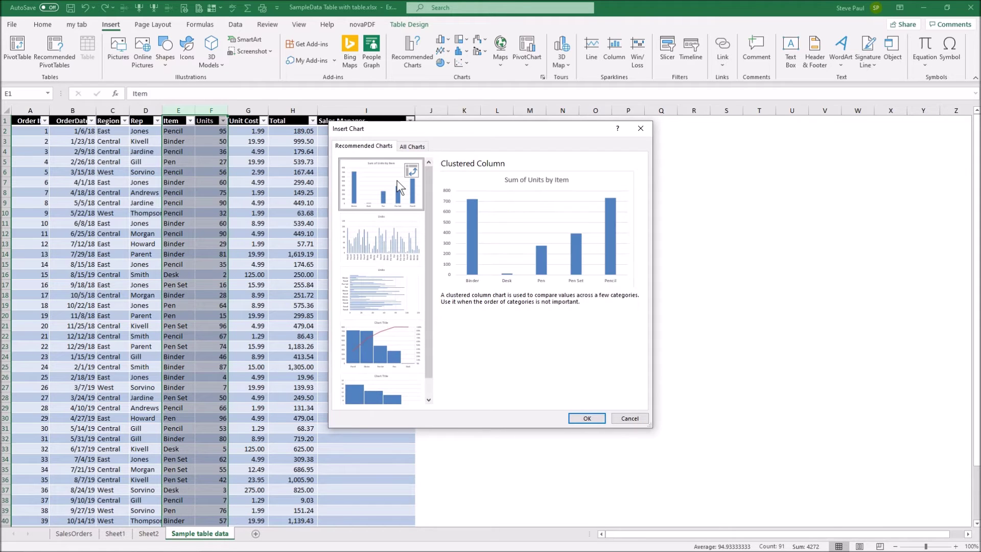
{"action": "left_click", "coordinate": [587, 419]}
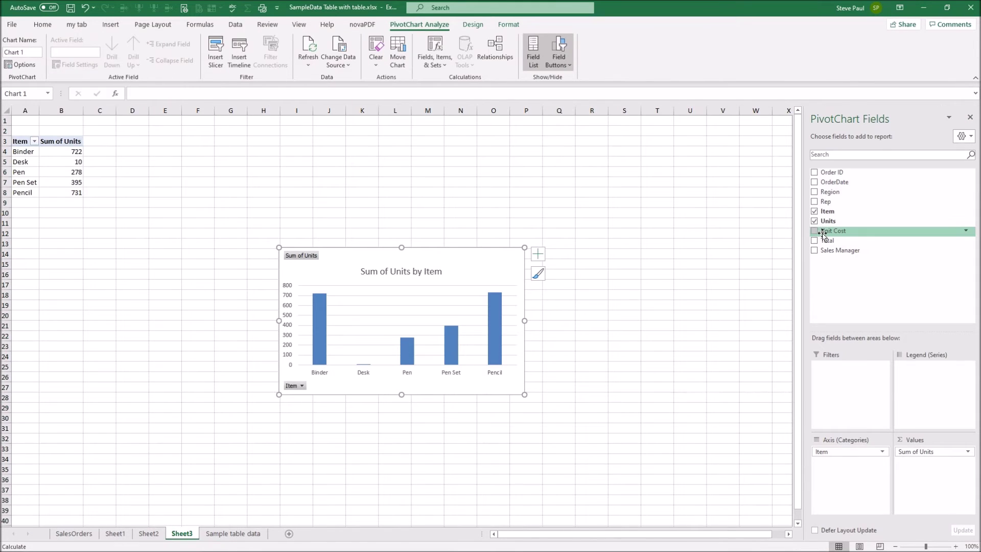
Hide the PivotChart Fields pane, move the chart beside the pivot table, and zoom Sheet3 to 200%
{"action": "left_click", "coordinate": [970, 118]}
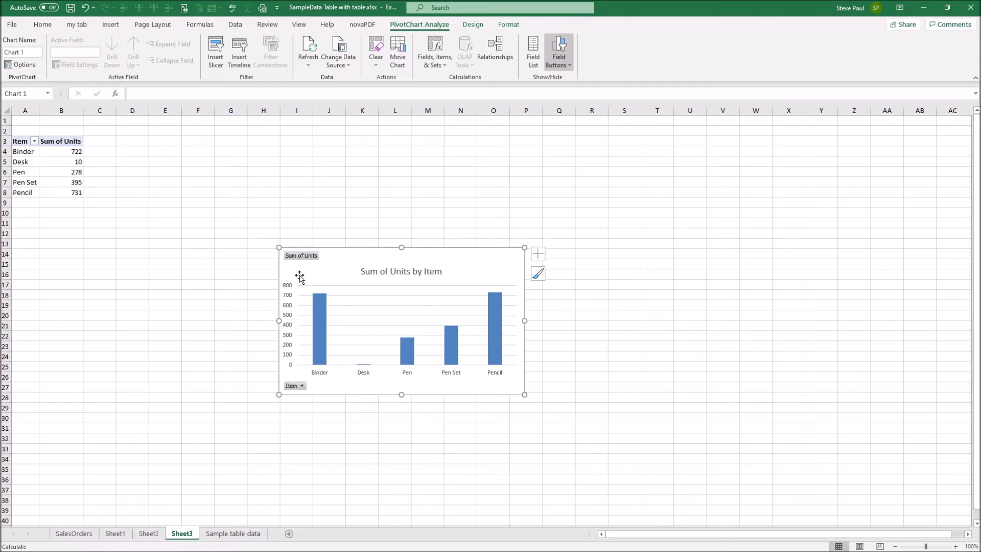
{"action": "left_click_drag", "start_coordinate": [332, 277], "coordinate": [202, 141]}
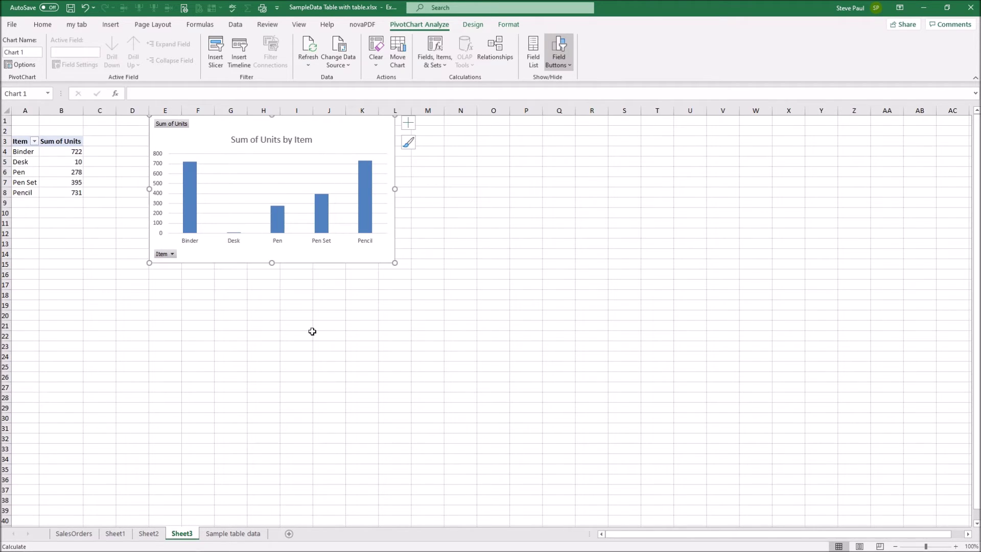
{"action": "left_click", "coordinate": [299, 26]}
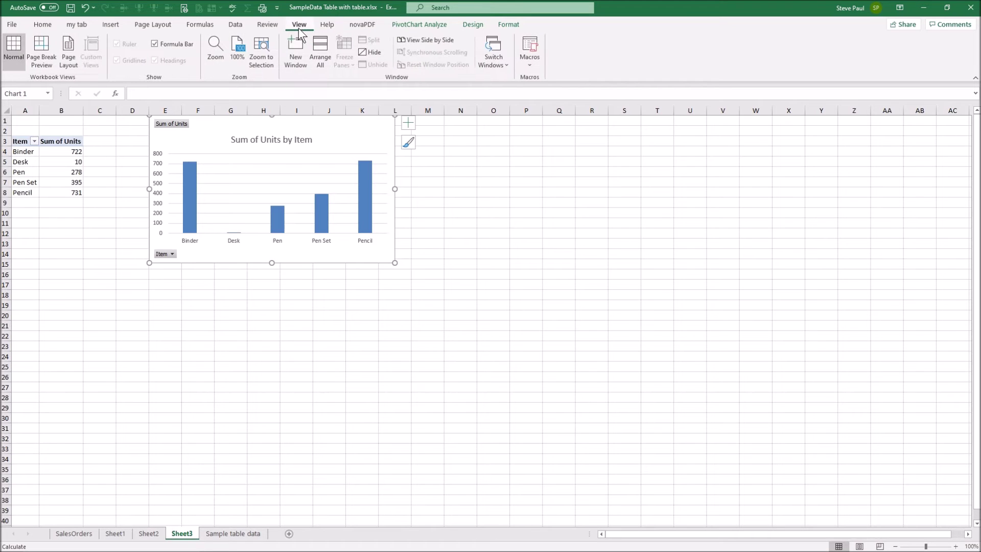
{"action": "left_click", "coordinate": [222, 51]}
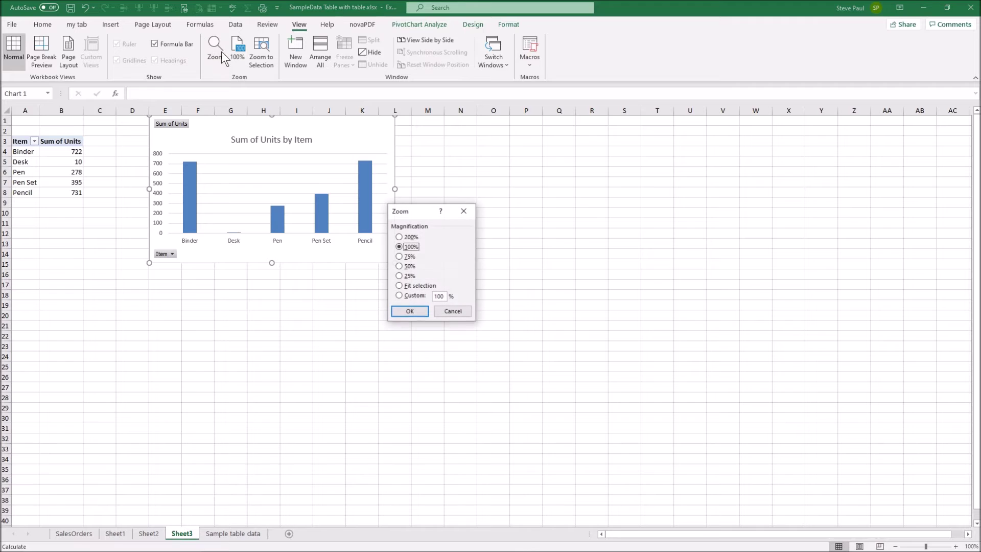
{"action": "left_click", "coordinate": [399, 237]}
{"action": "left_click", "coordinate": [411, 311]}
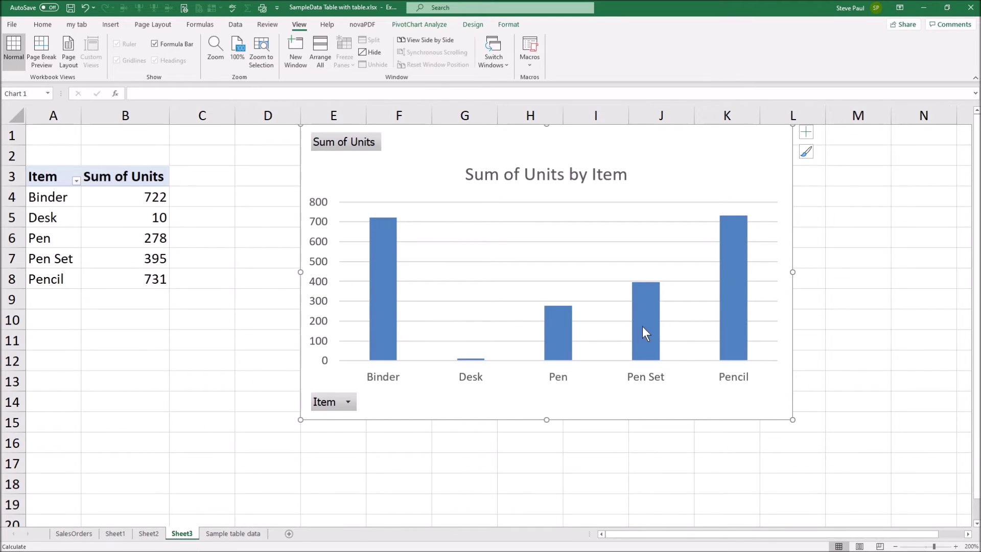
{"action": "mouse_move", "coordinate": [646, 320]}
{"action": "mouse_move", "coordinate": [385, 354]}
{"action": "mouse_move", "coordinate": [734, 215]}
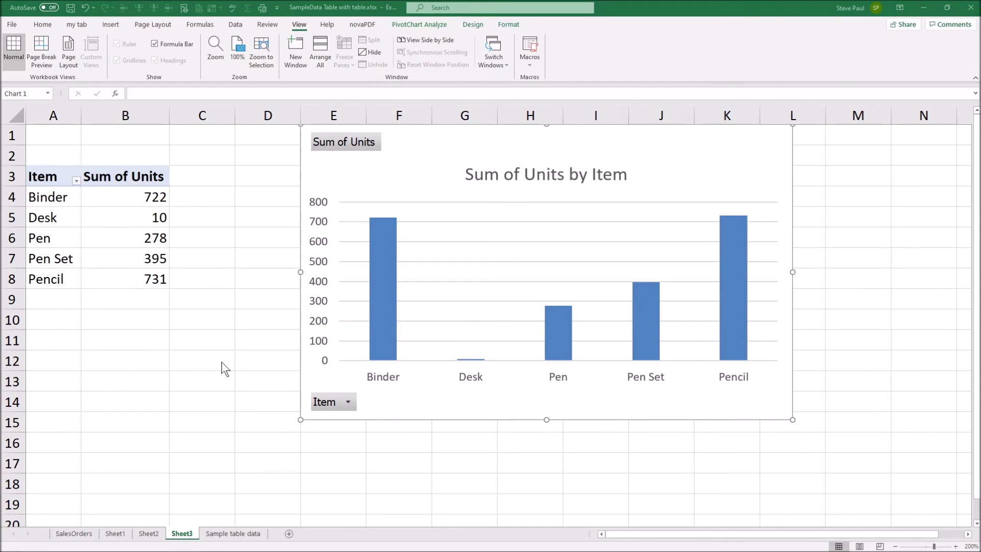
{"action": "left_click", "coordinate": [348, 402]}
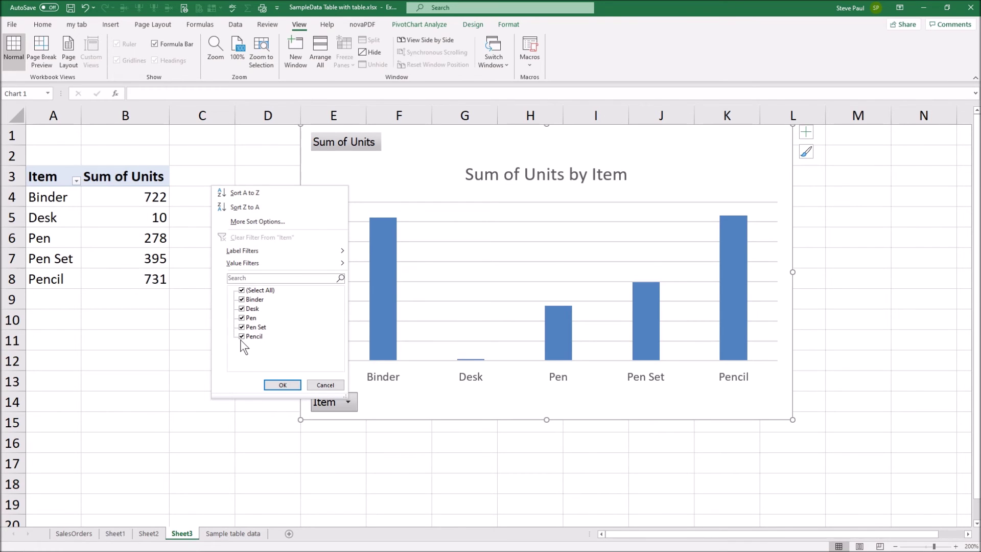
Exclude Binder, Desk and Pen Set, leaving Pen (278) and Pencil (731), then deselect the chart
{"action": "left_click", "coordinate": [242, 299]}
{"action": "left_click", "coordinate": [242, 308]}
{"action": "left_click", "coordinate": [242, 327]}
{"action": "left_click", "coordinate": [283, 384]}
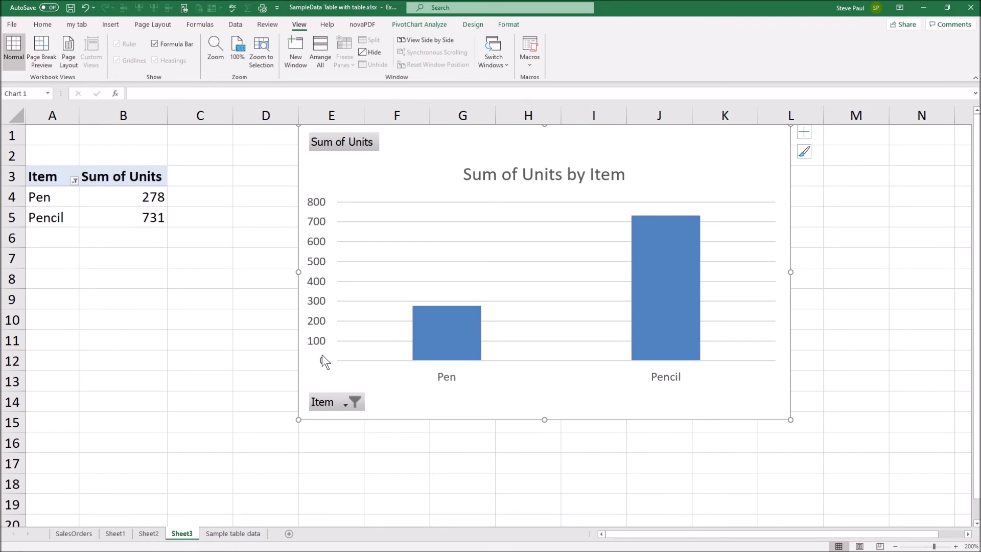
{"action": "left_click", "coordinate": [234, 279]}
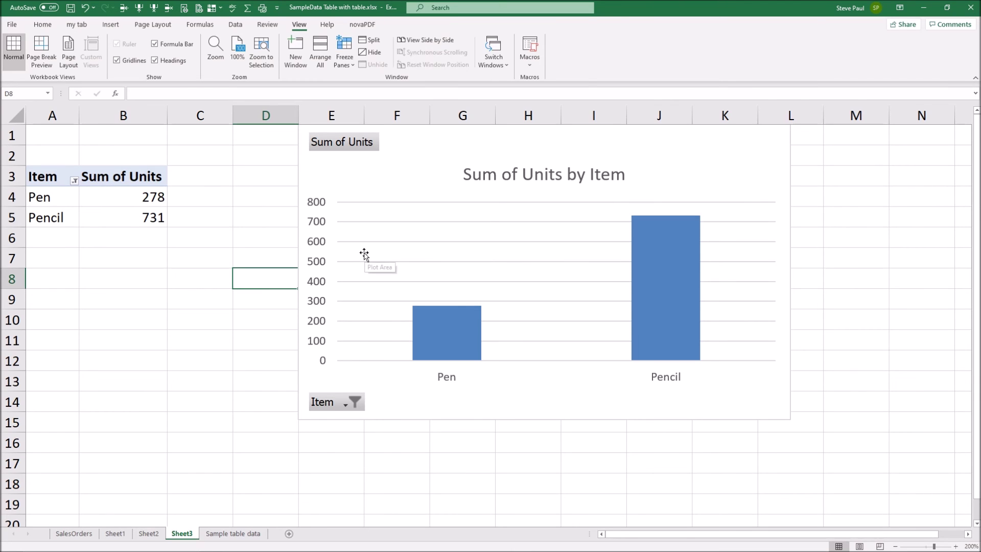
{"action": "left_click", "coordinate": [259, 216]}
{"action": "left_click", "coordinate": [202, 318]}
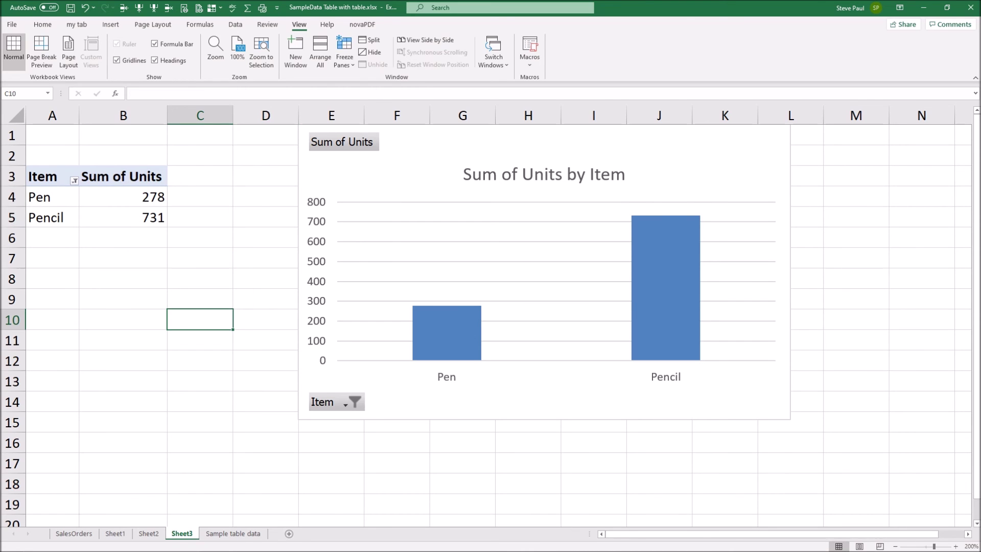
{"action": "key", "text": "Up"}
{"action": "key", "text": "alt+h"}
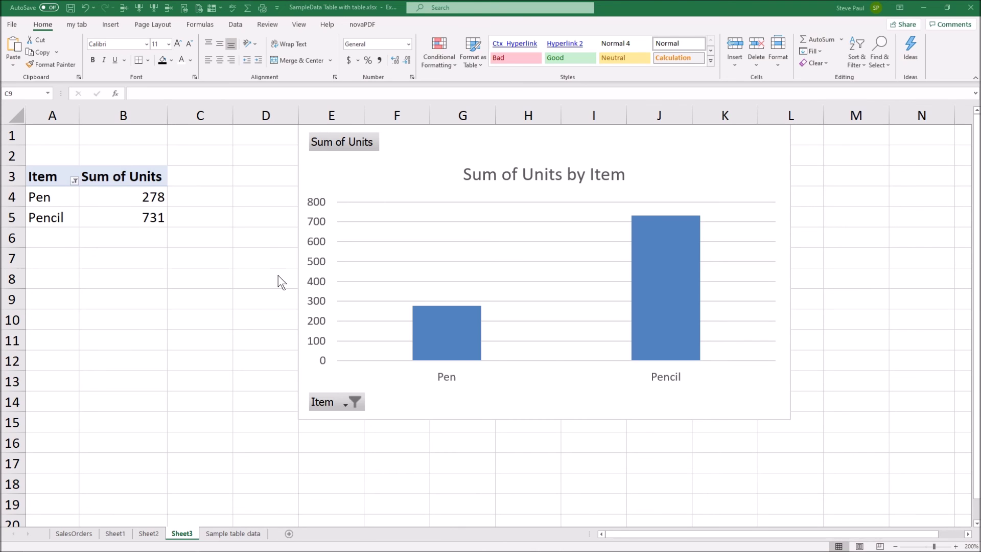
{"action": "left_click", "coordinate": [414, 269]}
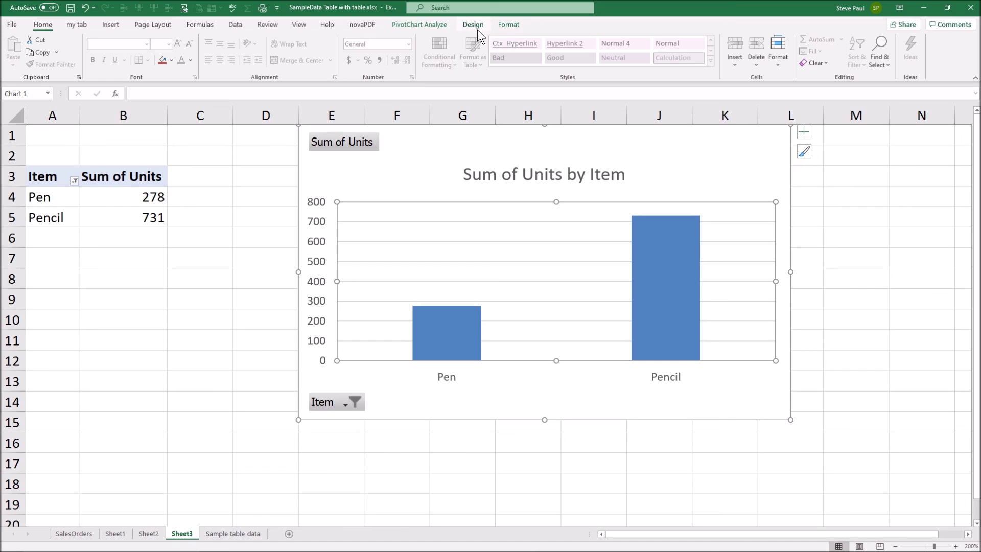
Cycle through the PivotChart Analyze, Design and Format tabs twice, finishing on Format
{"action": "left_click", "coordinate": [433, 24]}
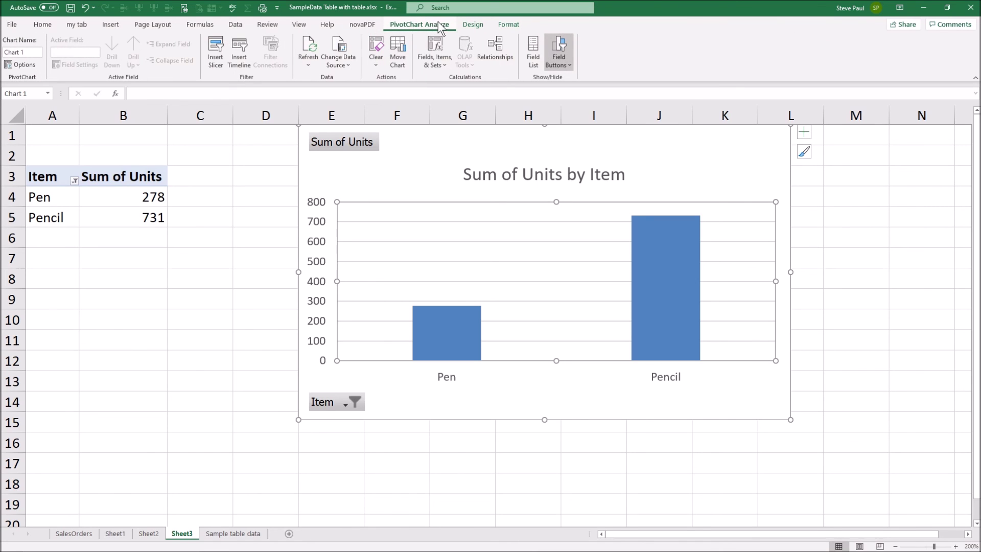
{"action": "left_click", "coordinate": [473, 25]}
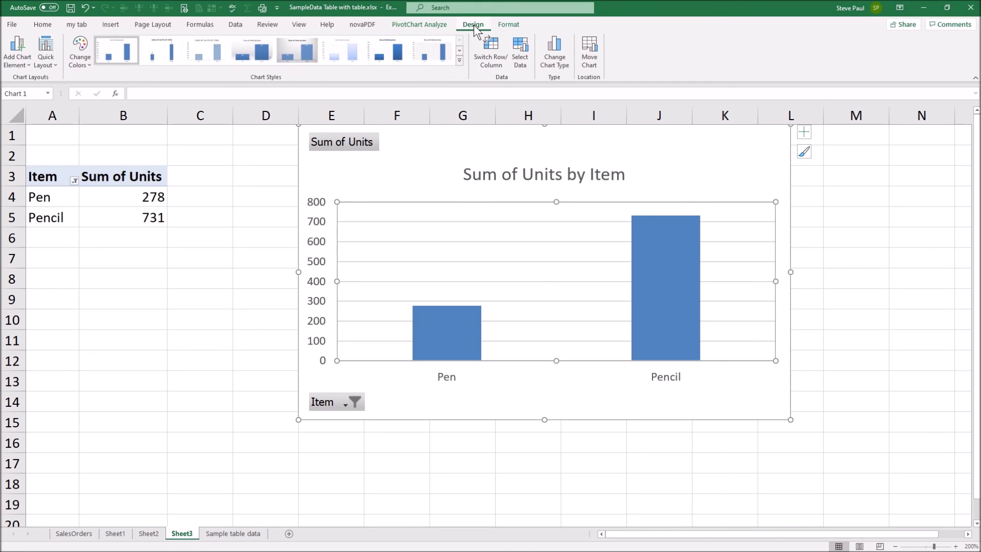
{"action": "left_click", "coordinate": [504, 26]}
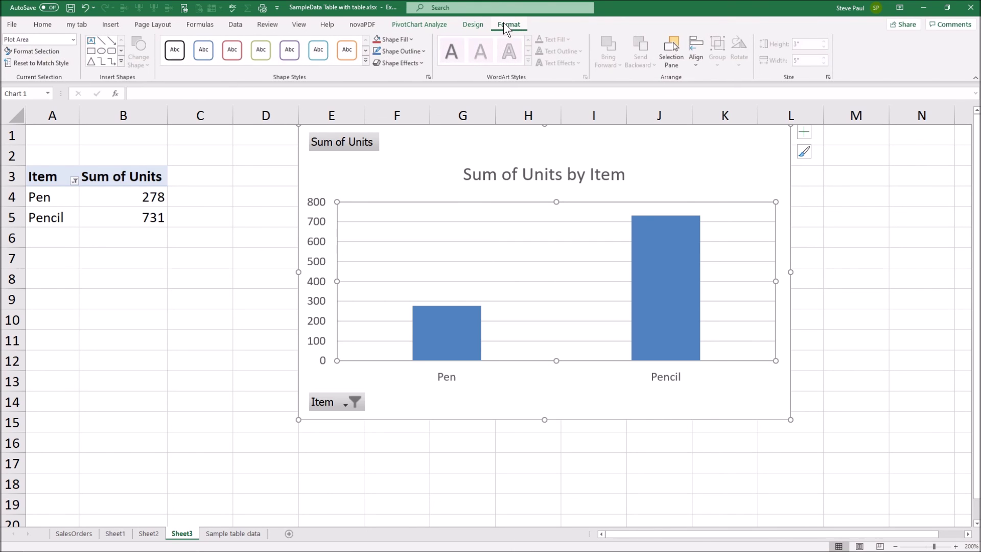
{"action": "left_click", "coordinate": [475, 25]}
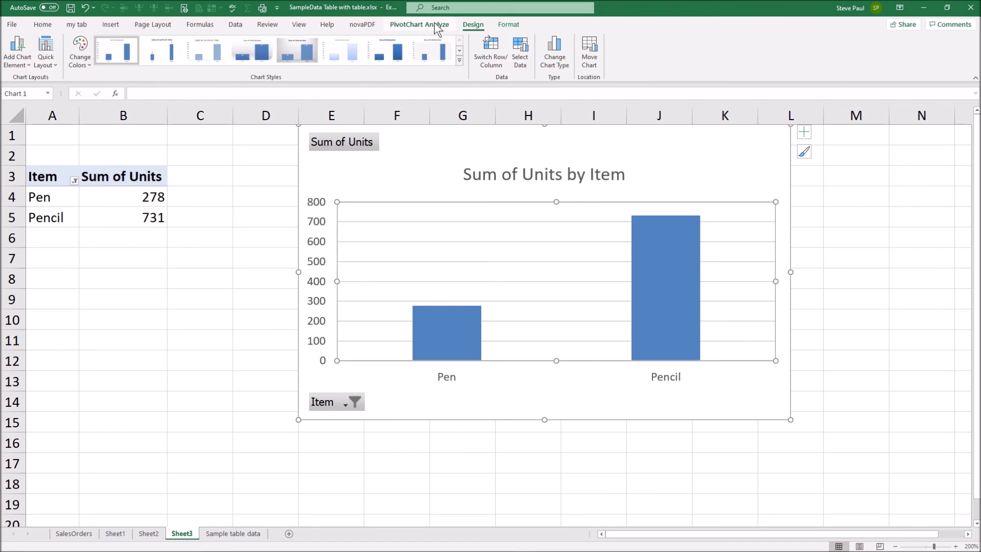
{"action": "left_click", "coordinate": [434, 24]}
{"action": "left_click", "coordinate": [480, 27]}
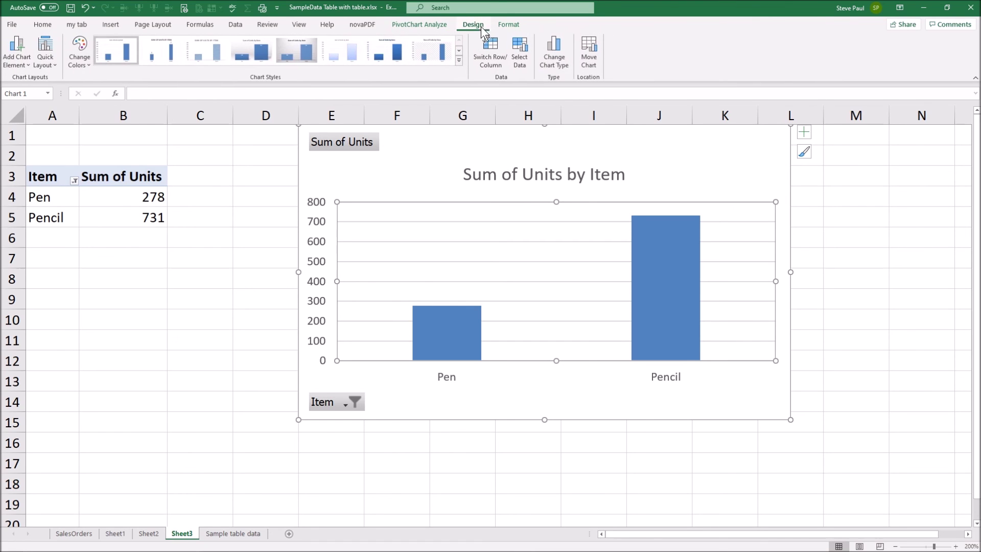
{"action": "left_click", "coordinate": [509, 25]}
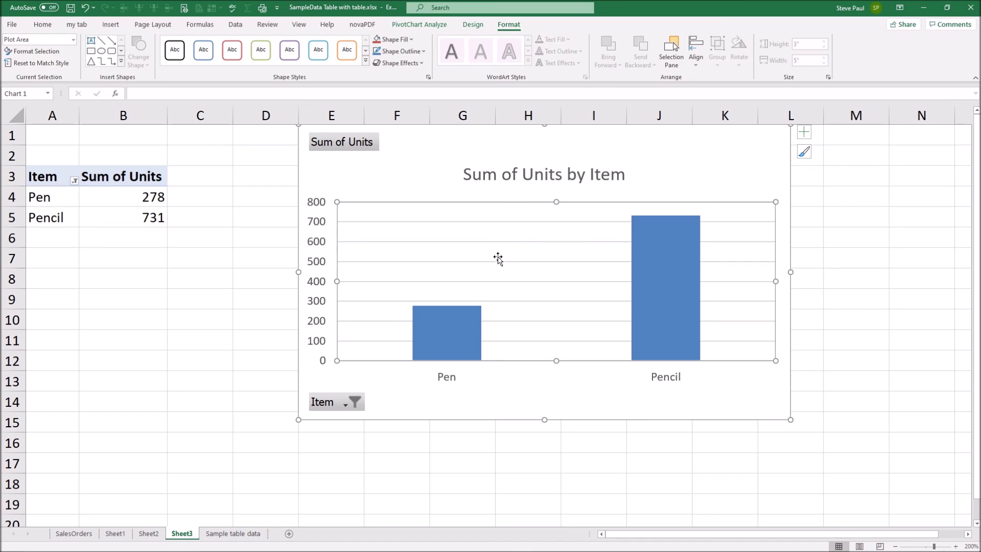